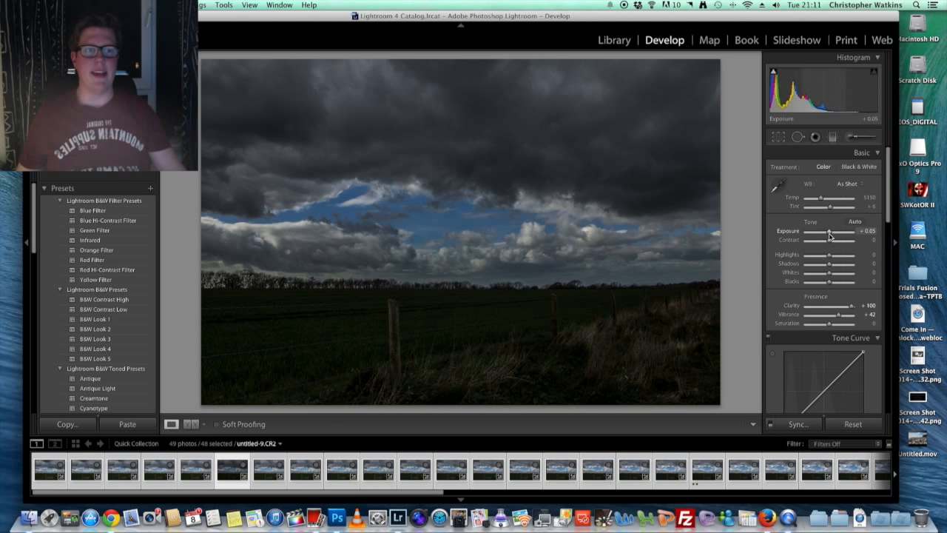
Raise the exposure of untitled-9.CR2 to +0.95.
drag(829, 236, 834, 235)
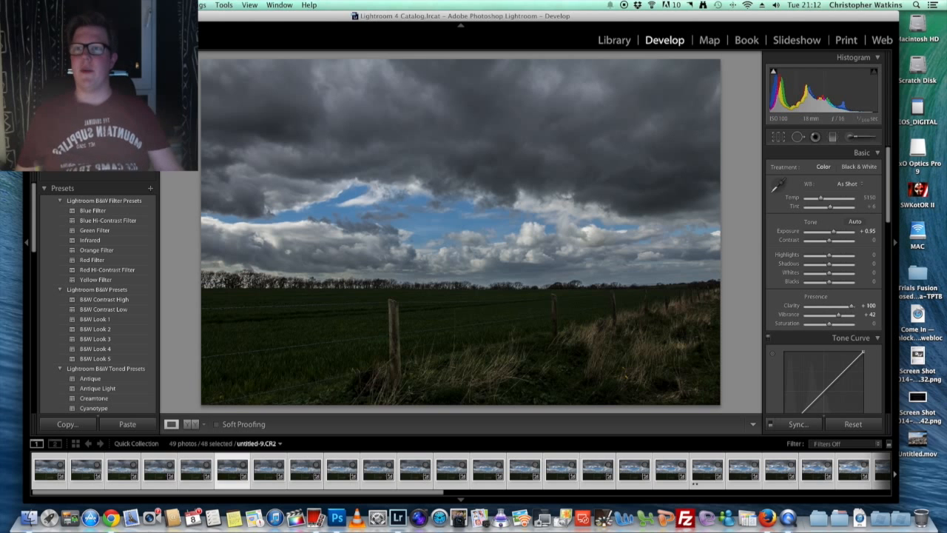
Minimize the photo editor, switch to Finder and open the Fence stack folder inside 1Scratch.
key(super+m)
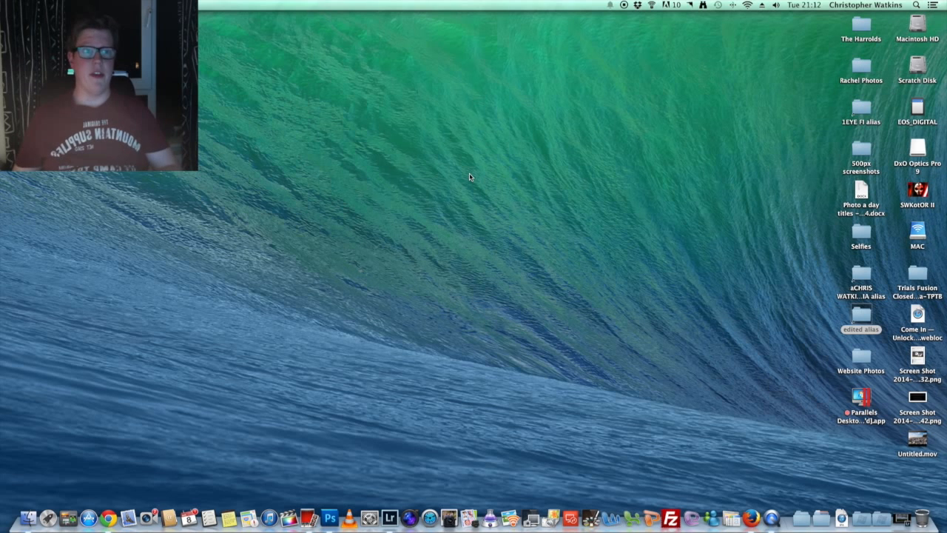
click(29, 520)
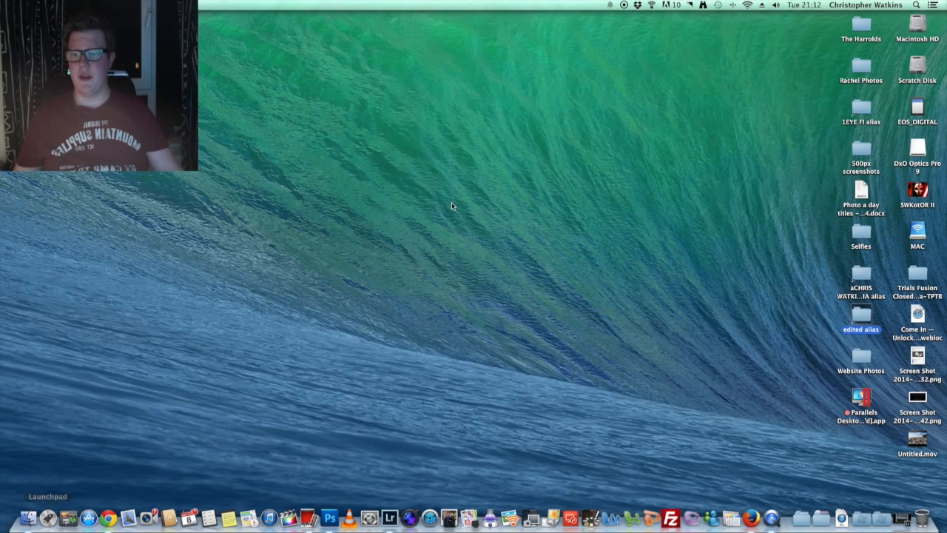
drag(946, 55, 337, 32)
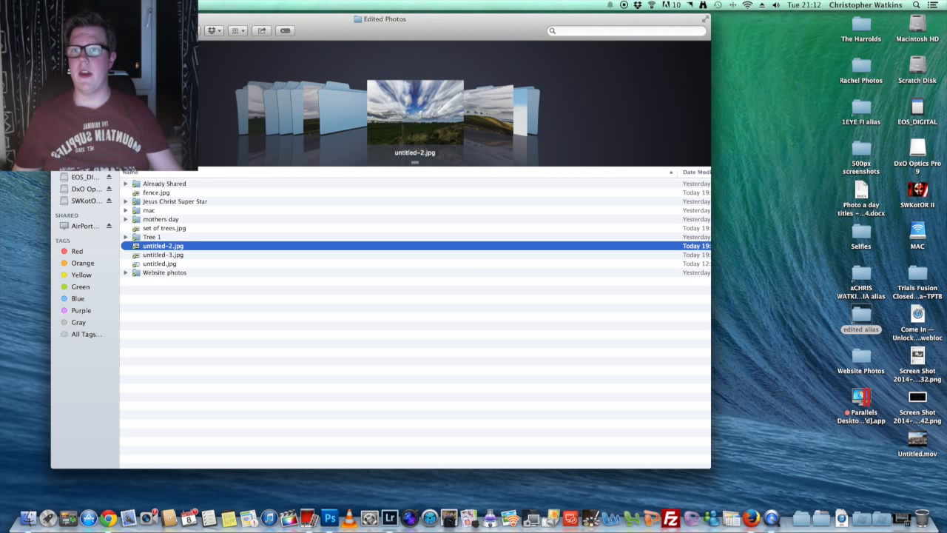
click(85, 111)
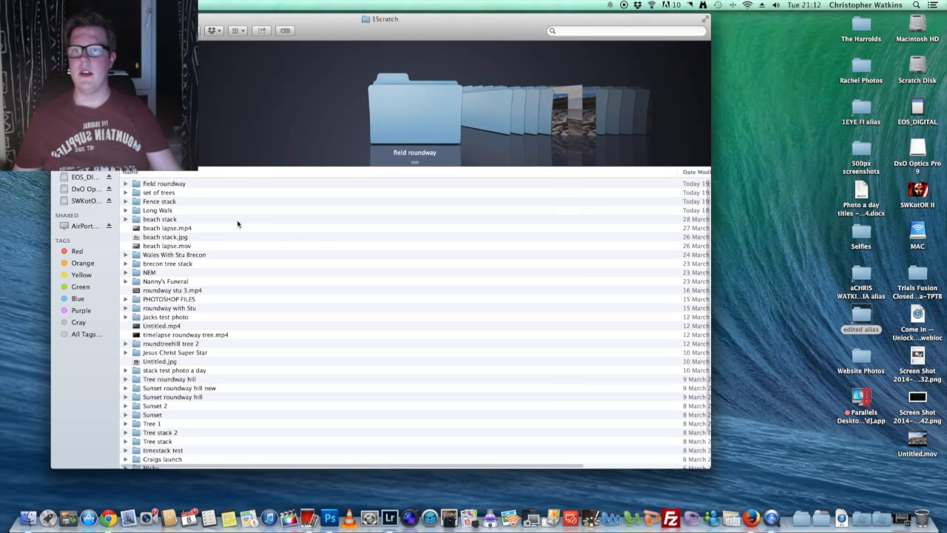
double_click(157, 204)
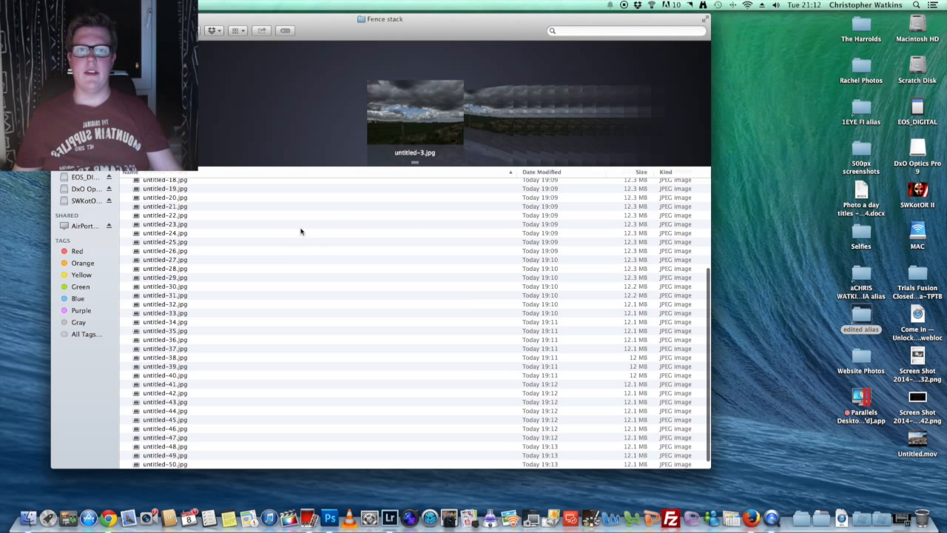
Browse through the exported JPEG sequence in the Fence stack folder to examine how the frames change.
click(266, 250)
key(Down)
key(Down)
key(Down)
key(Down)
key(Down)
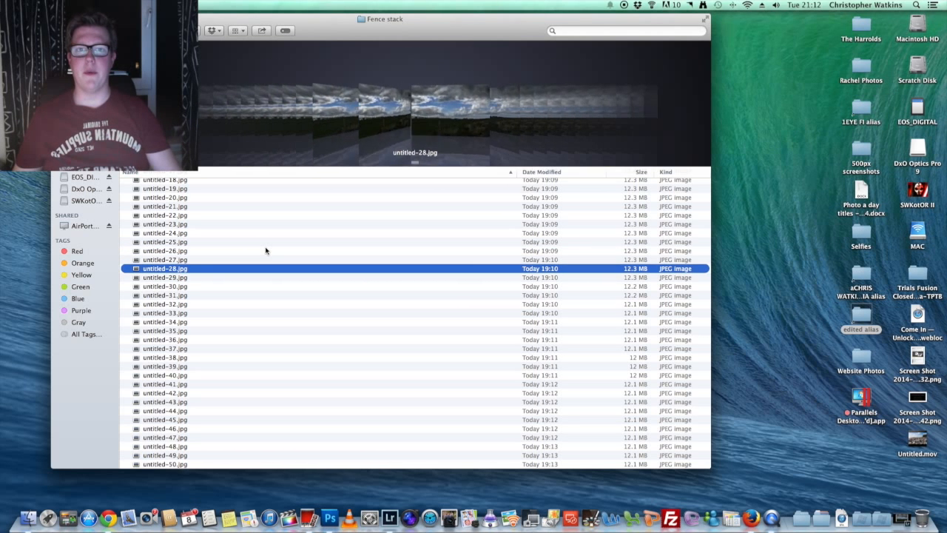
key(Down)
key(Down)
key(Down)
key(Down)
key(Down)
key(Down)
key(Down)
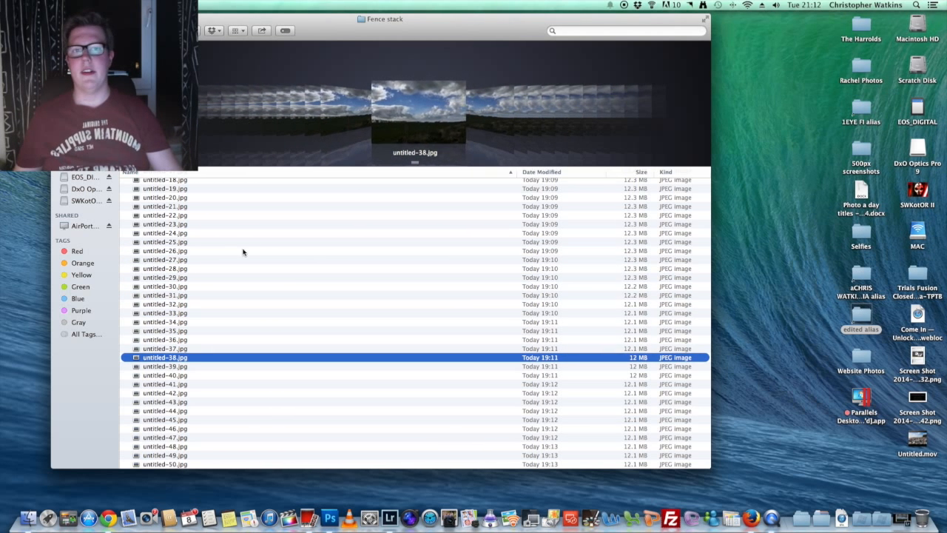
scroll(237, 251, up, 5)
click(157, 185)
scroll(190, 224, down, 5)
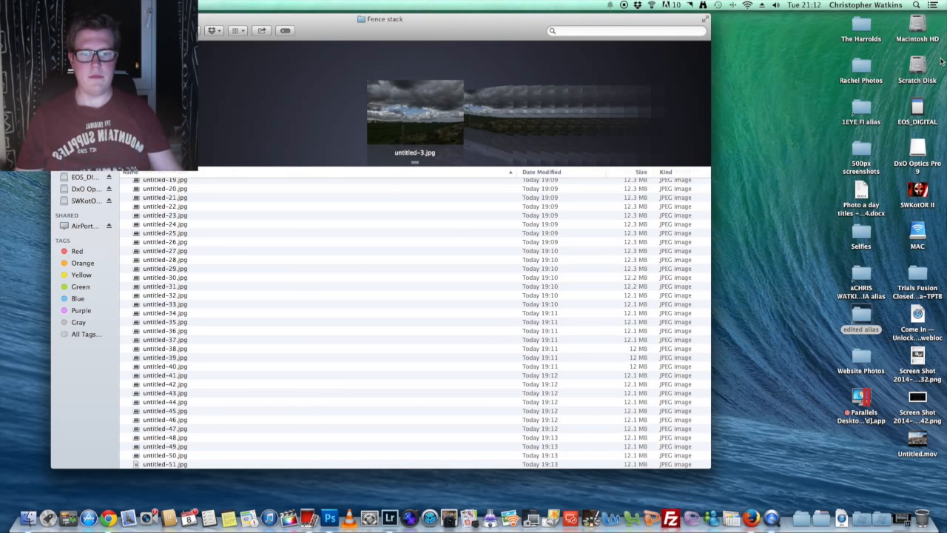
Search the Mac for "star" and launch StarStaX.
key(super+space)
text(qui)
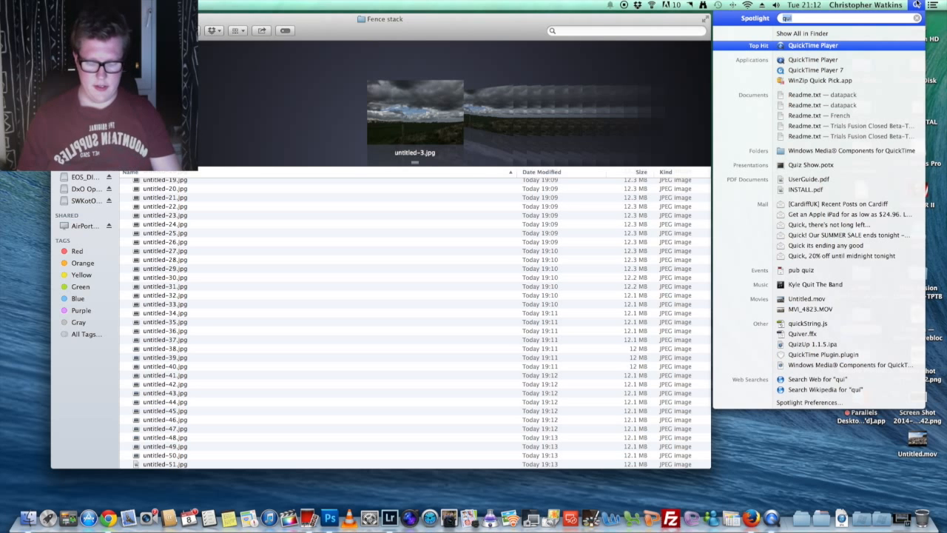
text(star)
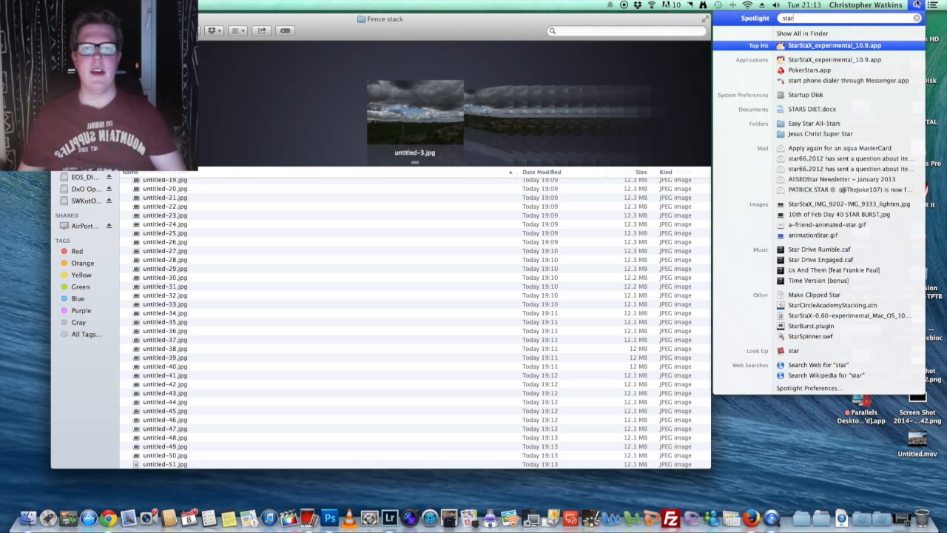
key(Return)
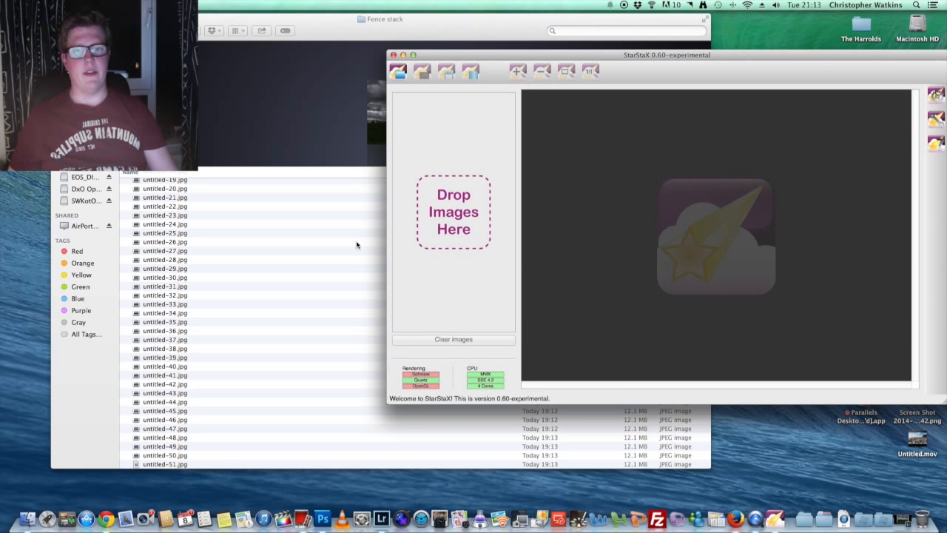
Narrow the Finder window and arrange it beside the StarStaX window so the image drop area is reachable.
click(210, 250)
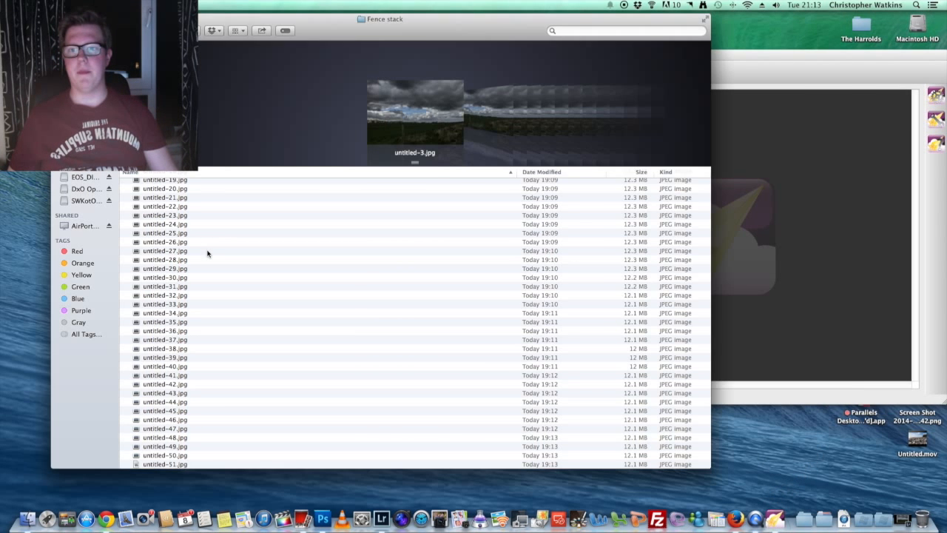
drag(709, 147, 456, 147)
click(704, 43)
drag(704, 43, 584, 38)
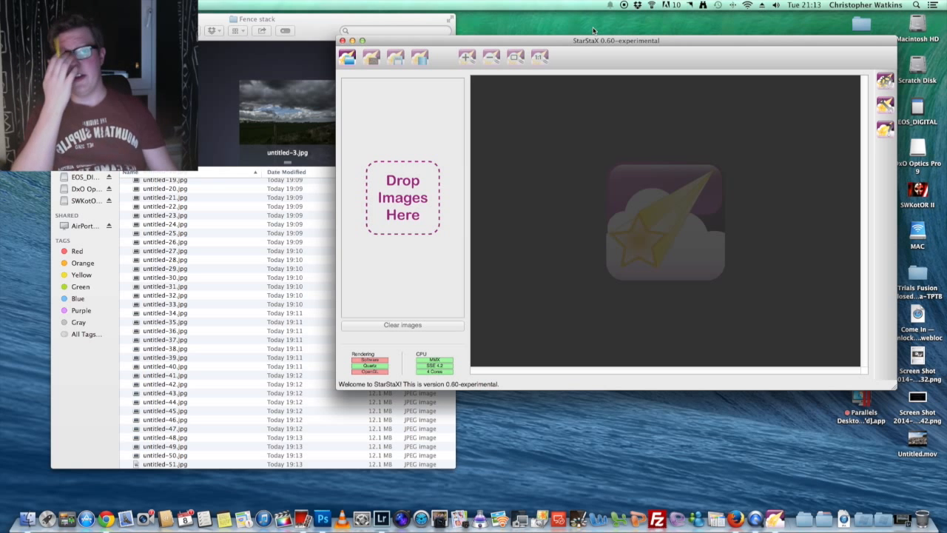
drag(584, 42, 632, 20)
drag(335, 43, 306, 40)
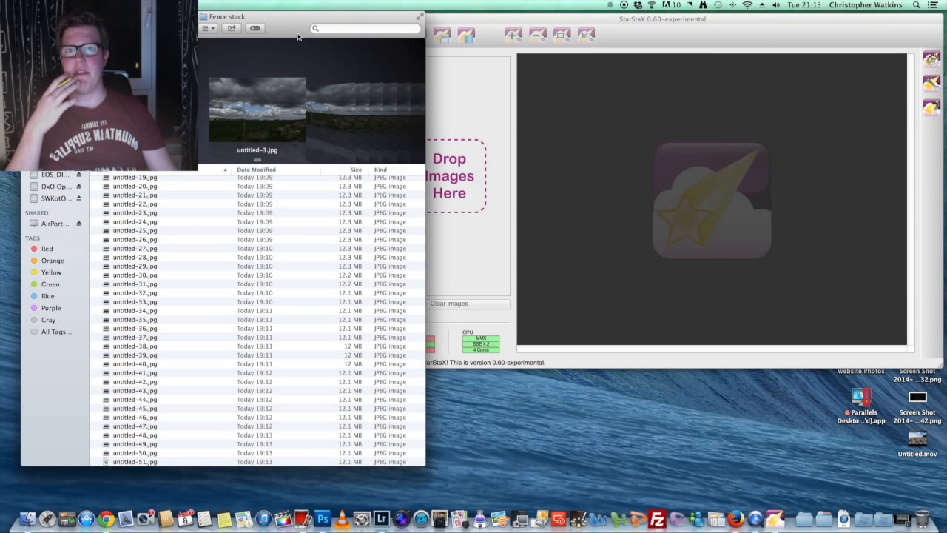
Select all JPEGs in the Fence stack folder and load them into StarStaX as input images.
click(146, 214)
key(super+a)
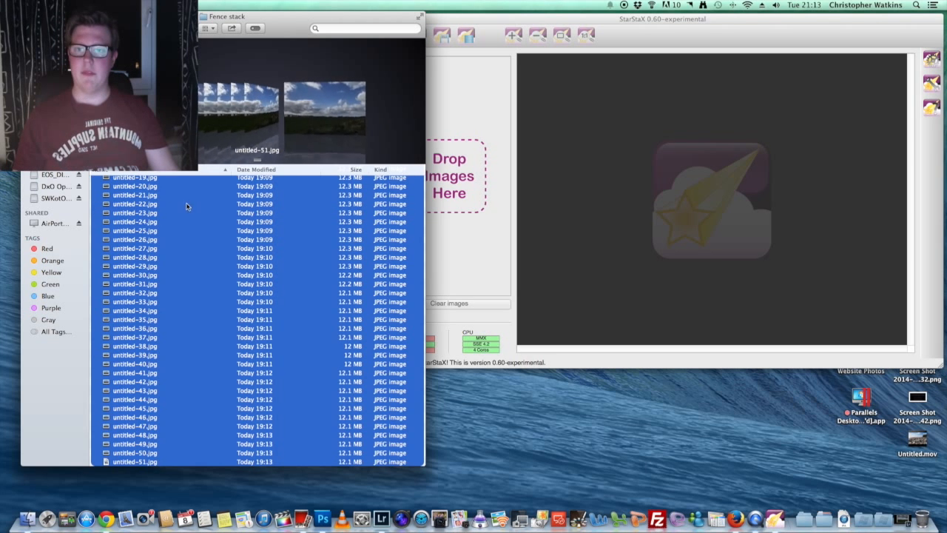
drag(426, 123, 365, 121)
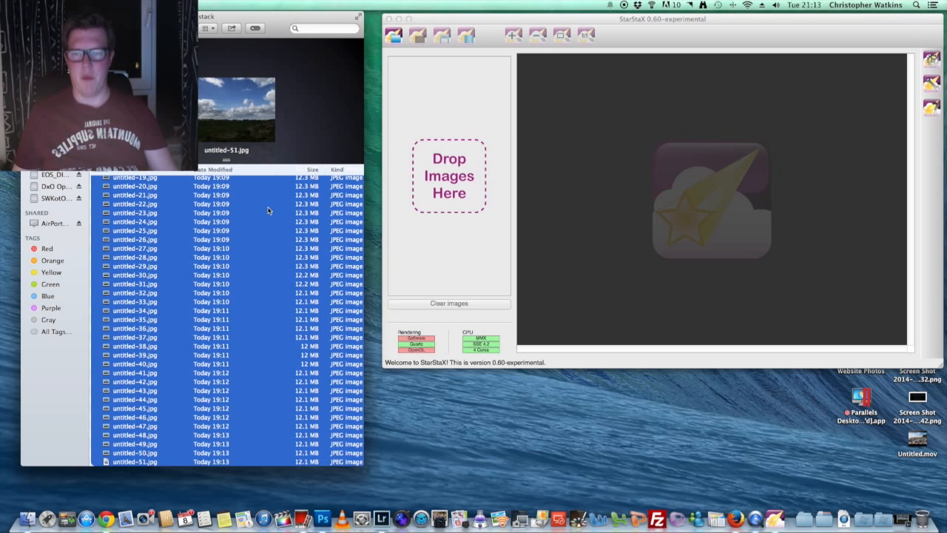
drag(142, 206, 284, 214)
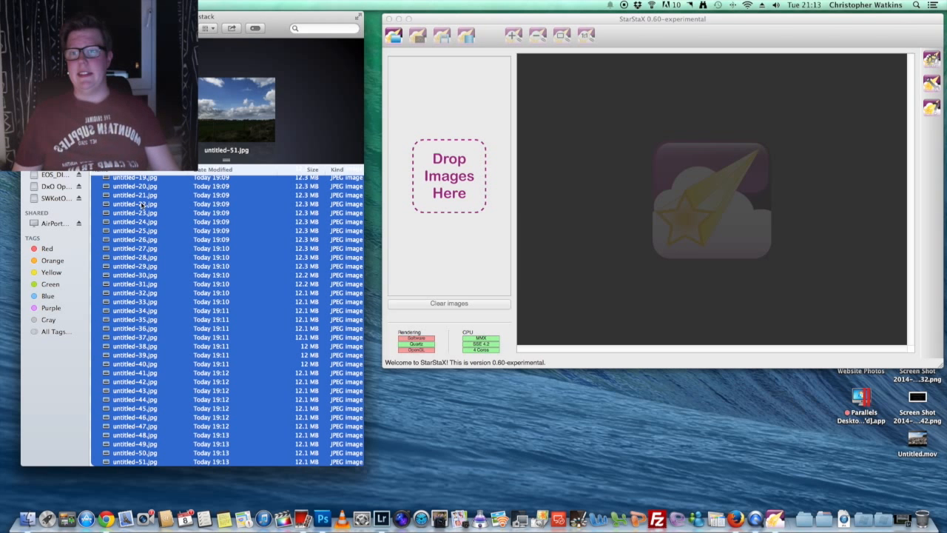
drag(141, 216, 442, 179)
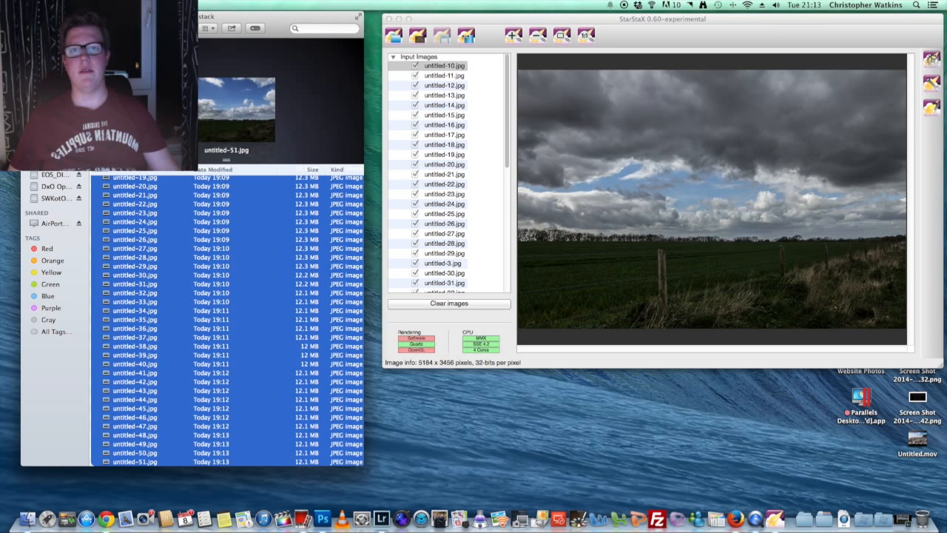
Choose Lighten as the blending mode in the StarStaX preferences, then hide the preferences again.
click(468, 40)
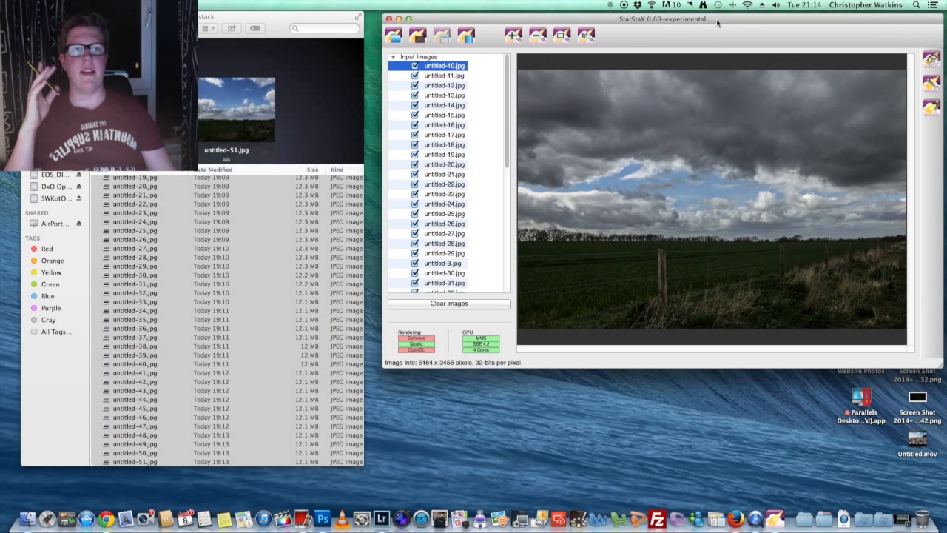
drag(717, 19, 564, 31)
click(779, 71)
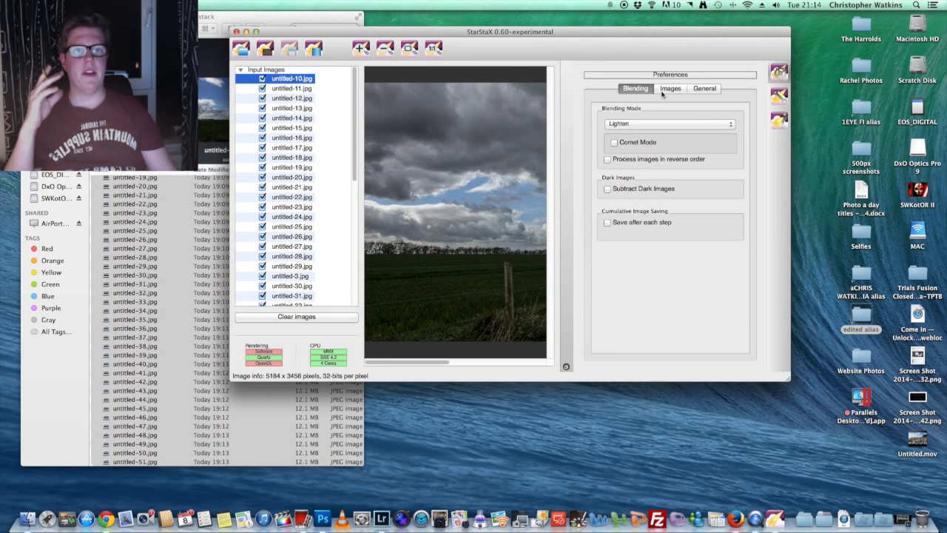
click(649, 124)
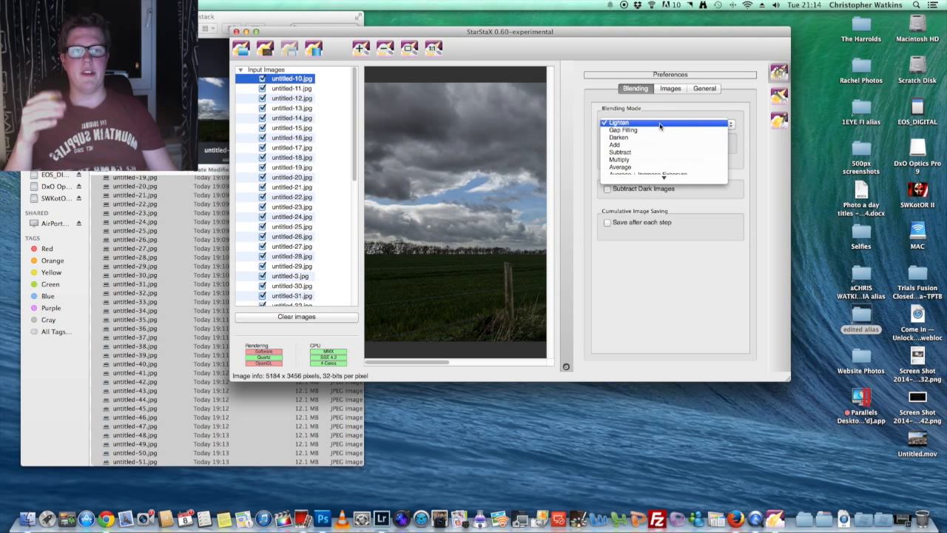
click(649, 125)
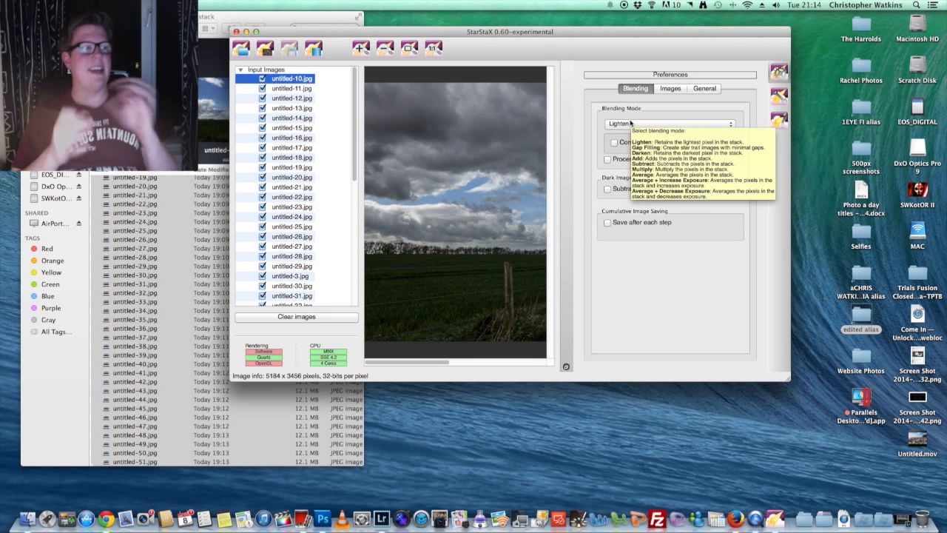
click(778, 72)
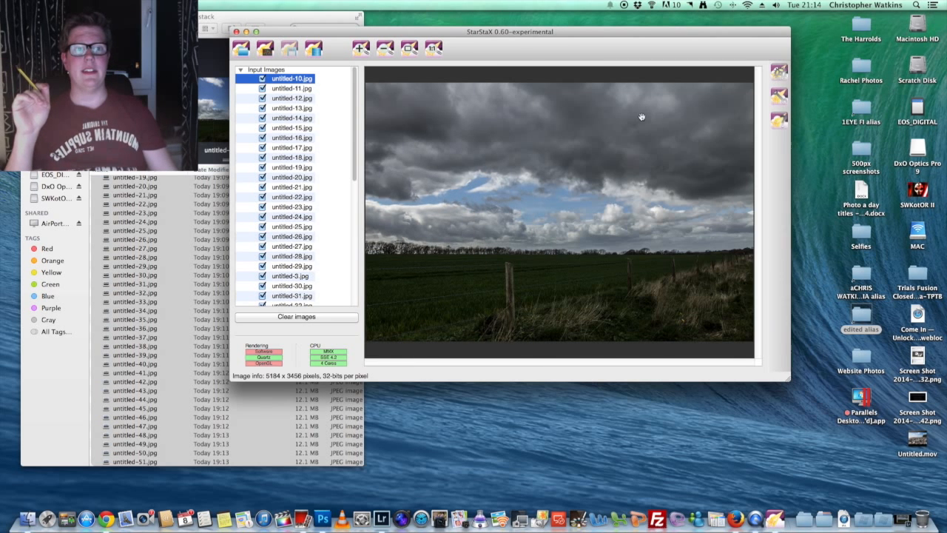
Blend all the loaded input images into a single output image and dismiss the completion notice.
click(315, 50)
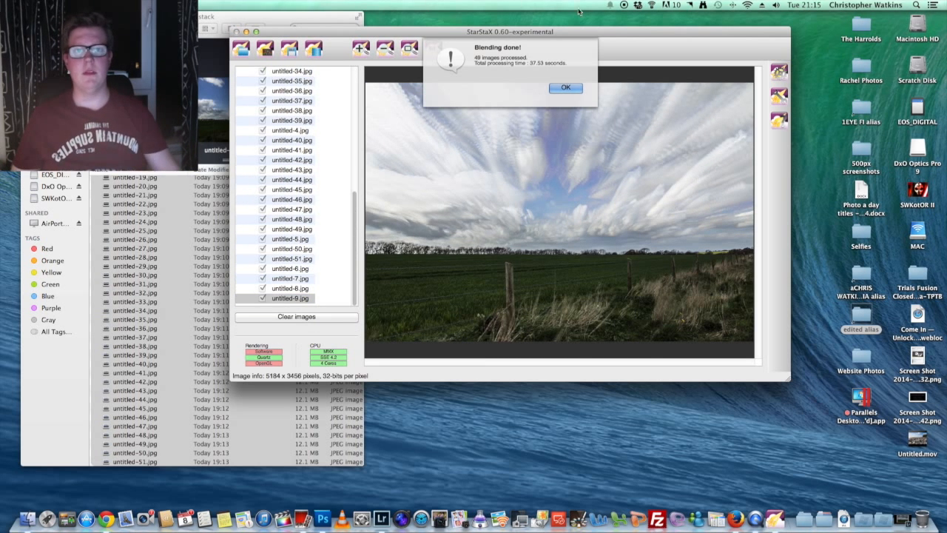
click(572, 87)
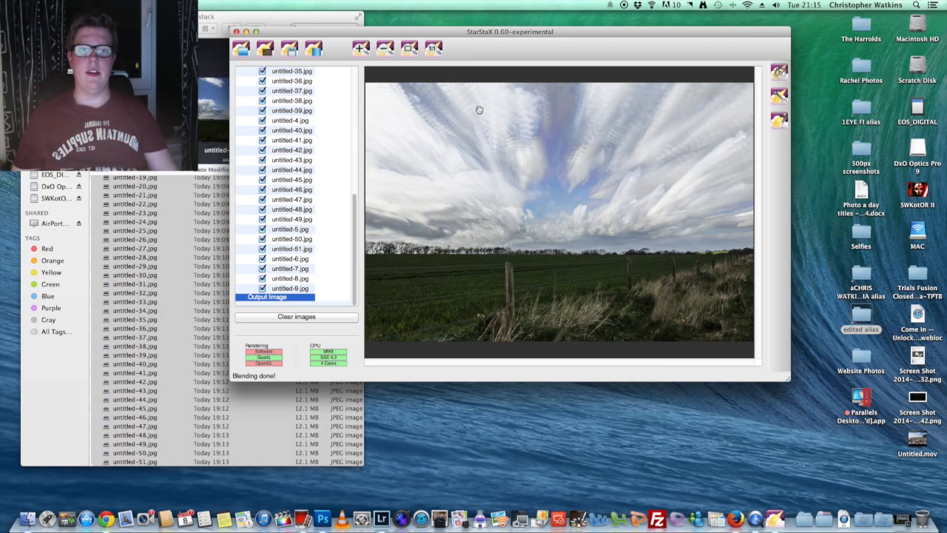